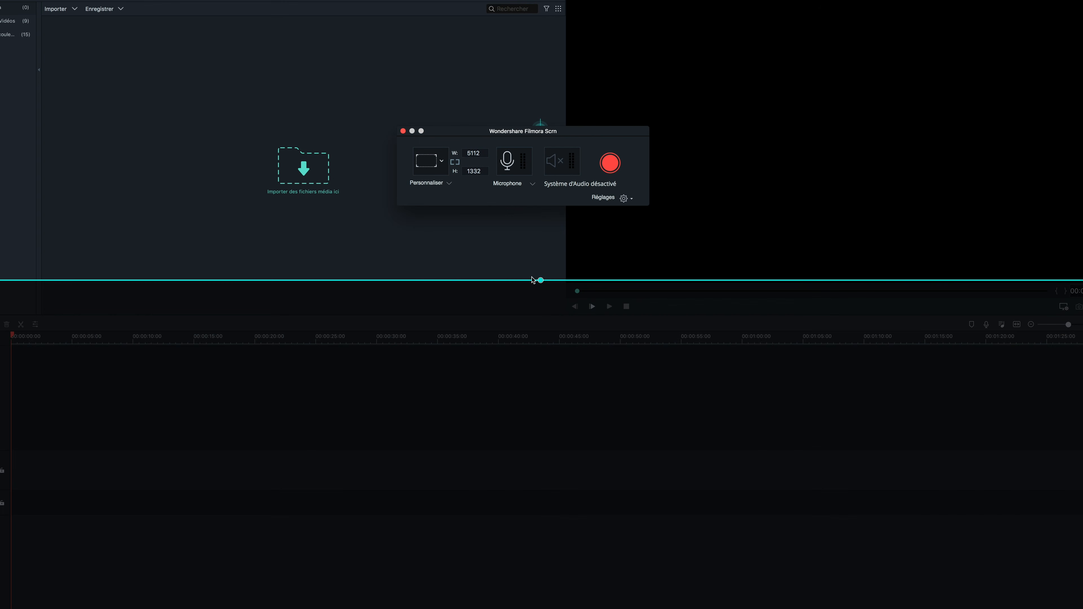
{"action": "left_click", "coordinate": [531, 490]}
{"action": "left_click", "coordinate": [533, 184]}
{"action": "left_click", "coordinate": [532, 191]}
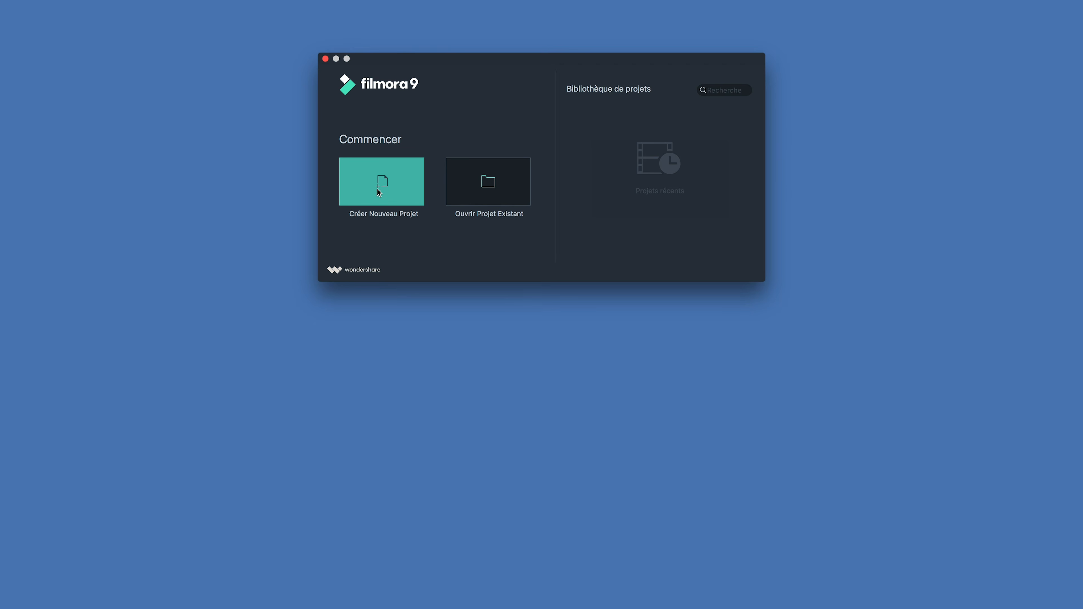
Step: Create a new project and open the Mac screen recorder
{"action": "left_click", "coordinate": [379, 192]}
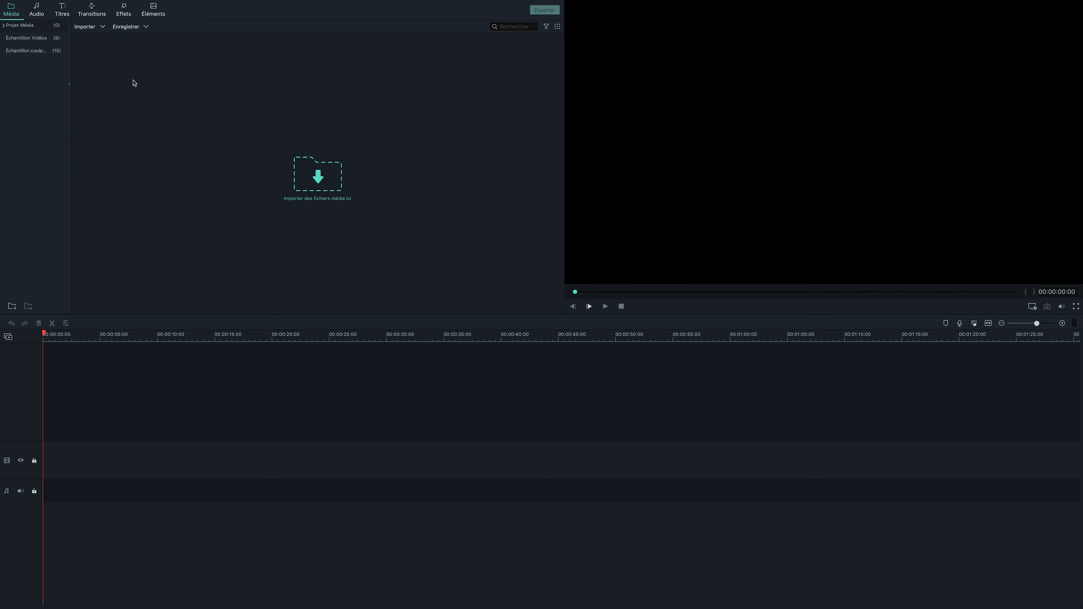
{"action": "mouse_move", "coordinate": [30, 3]}
{"action": "left_click", "coordinate": [103, 4]}
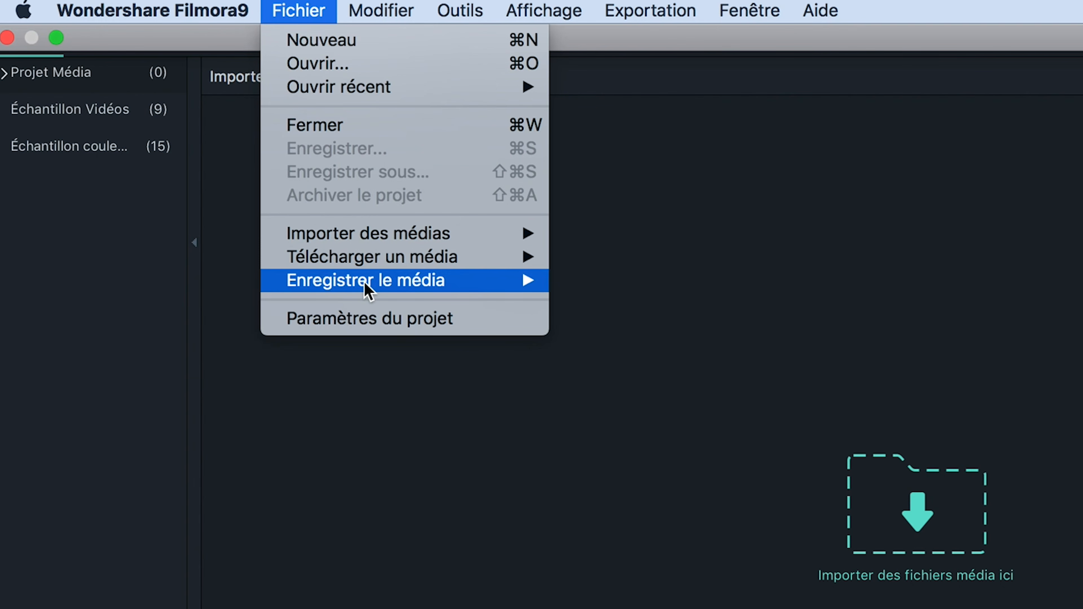
{"action": "mouse_move", "coordinate": [448, 284]}
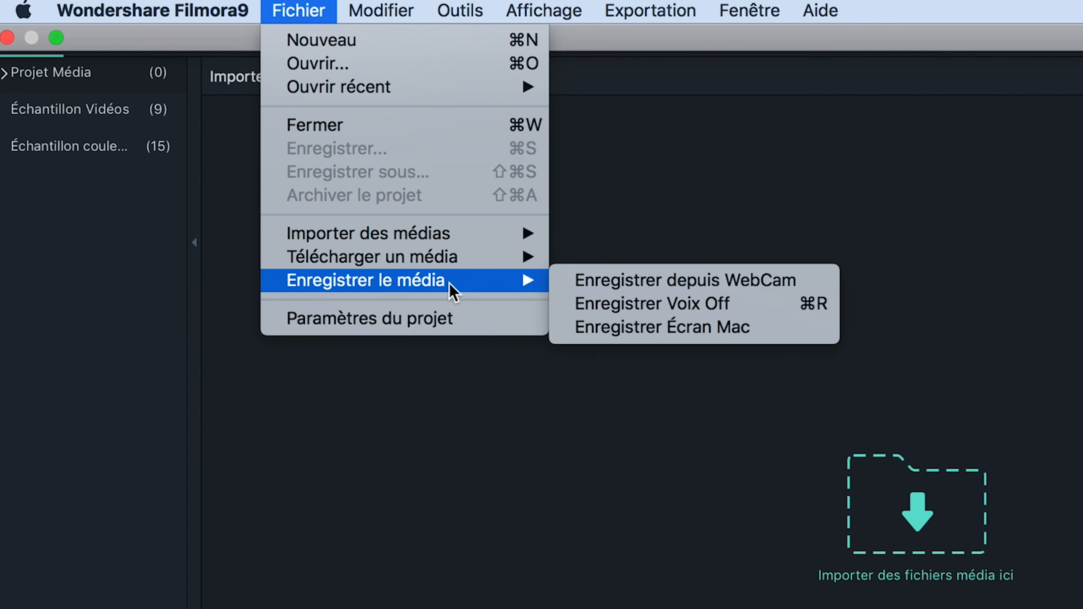
{"action": "left_click", "coordinate": [789, 328]}
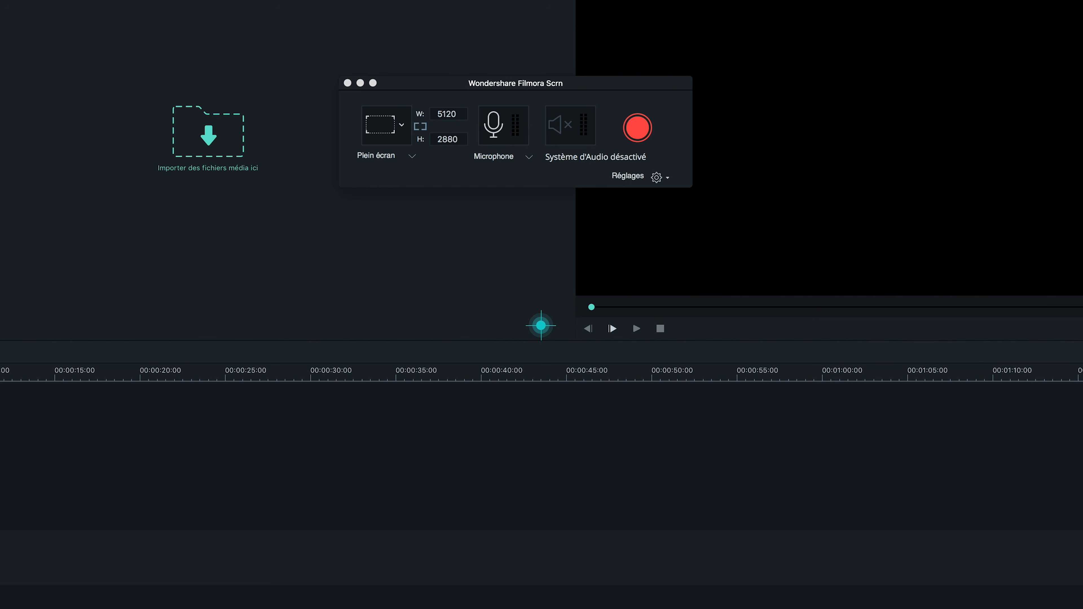
Step: Resize the custom capture area until it covers the whole screen at 5122 by 2880
{"action": "left_click_drag", "start_coordinate": [1082, 0], "coordinate": [82, 360]}
{"action": "left_click_drag", "start_coordinate": [0, 570], "coordinate": [0, 81]}
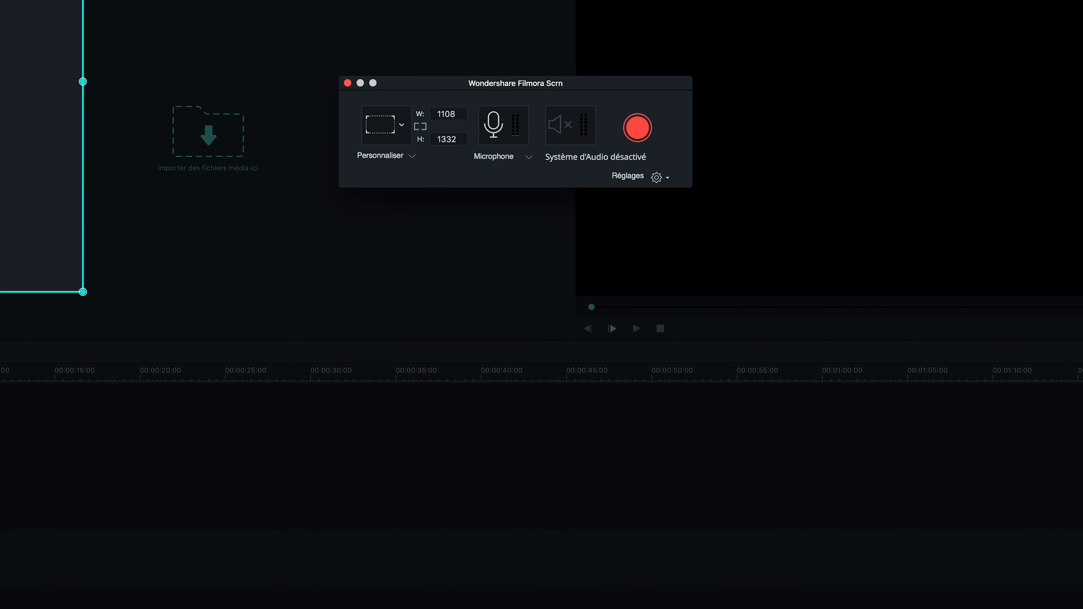
{"action": "left_click_drag", "start_coordinate": [82, 82], "coordinate": [1024, 101]}
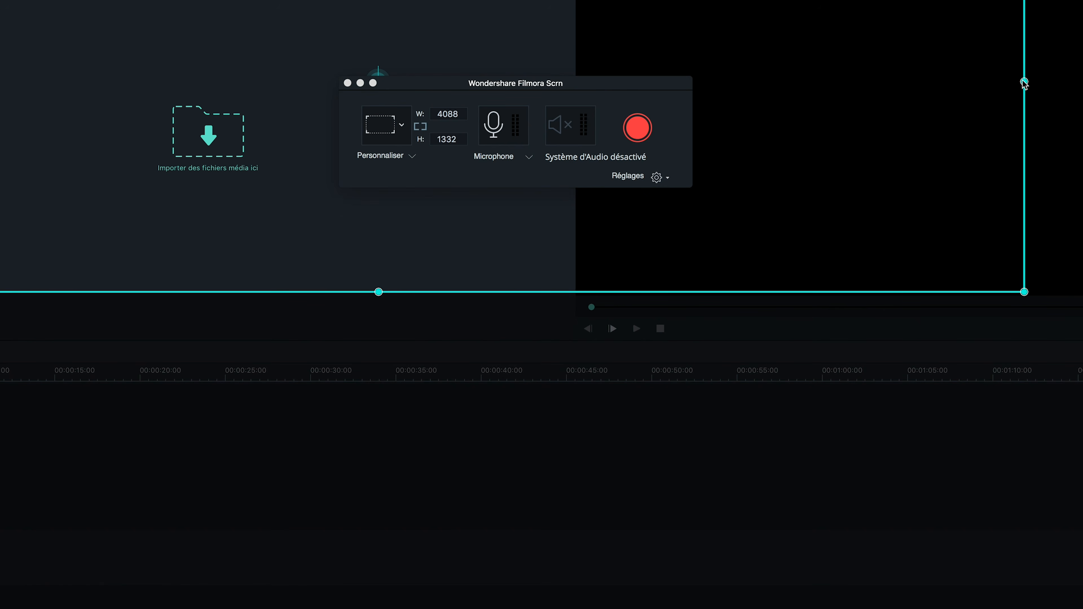
{"action": "left_click_drag", "start_coordinate": [1023, 82], "coordinate": [1082, 81]}
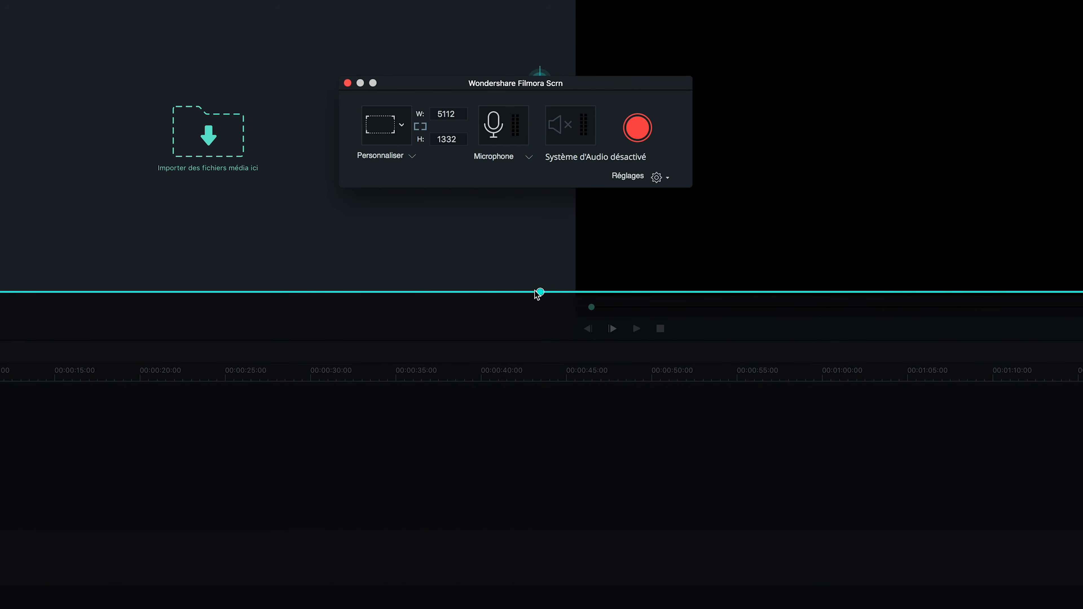
{"action": "left_click_drag", "start_coordinate": [540, 292], "coordinate": [541, 608]}
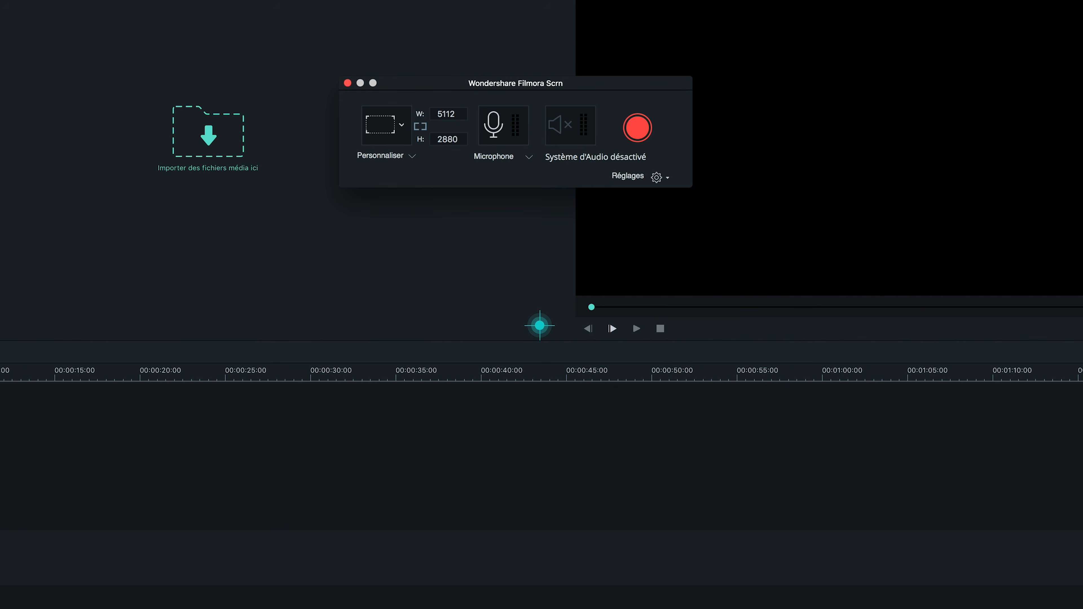
{"action": "left_click_drag", "start_coordinate": [539, 326], "coordinate": [540, 325]}
Step: Choose the microphone as the audio source for the screen recording
{"action": "left_click", "coordinate": [529, 158]}
{"action": "left_click", "coordinate": [529, 158]}
{"action": "left_click", "coordinate": [528, 169]}
Step: Set the recorded mouse-click highlight to green in the recorder settings and start the screen recording
{"action": "left_click", "coordinate": [658, 177]}
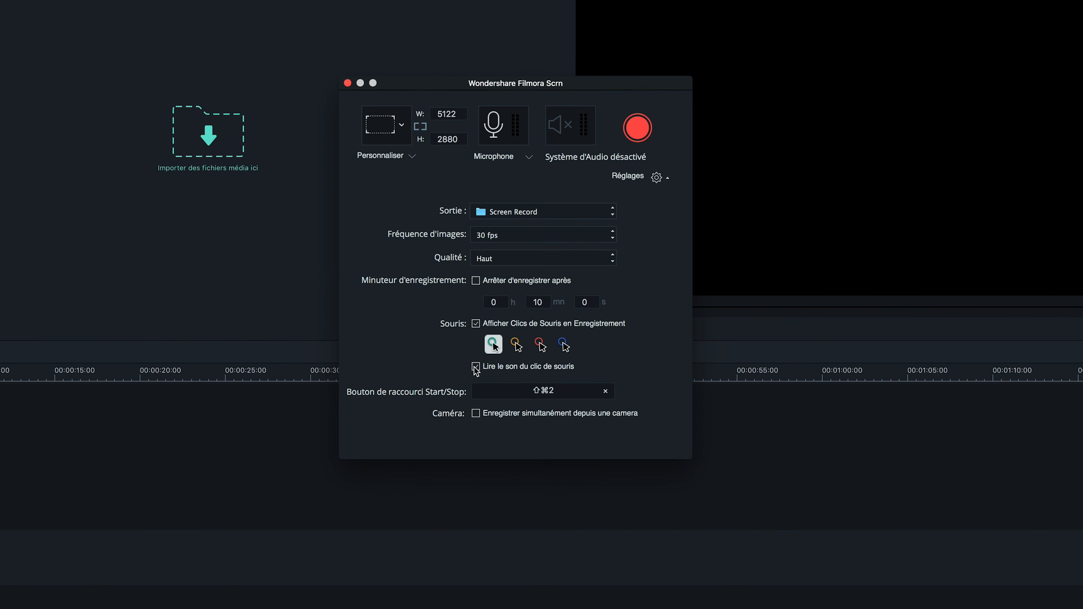
{"action": "left_click", "coordinate": [514, 346]}
{"action": "left_click", "coordinate": [494, 348]}
{"action": "left_click", "coordinate": [635, 129]}
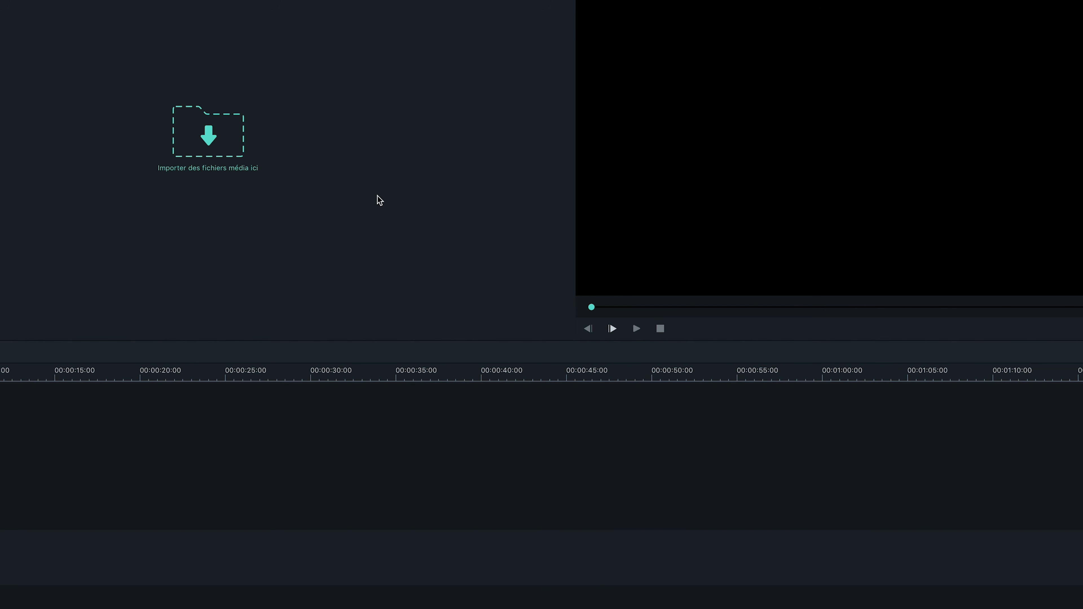
Step: Import the three Forest clips and arrange them on the video track with a gap before Forest Wide
{"action": "left_click", "coordinate": [225, 147]}
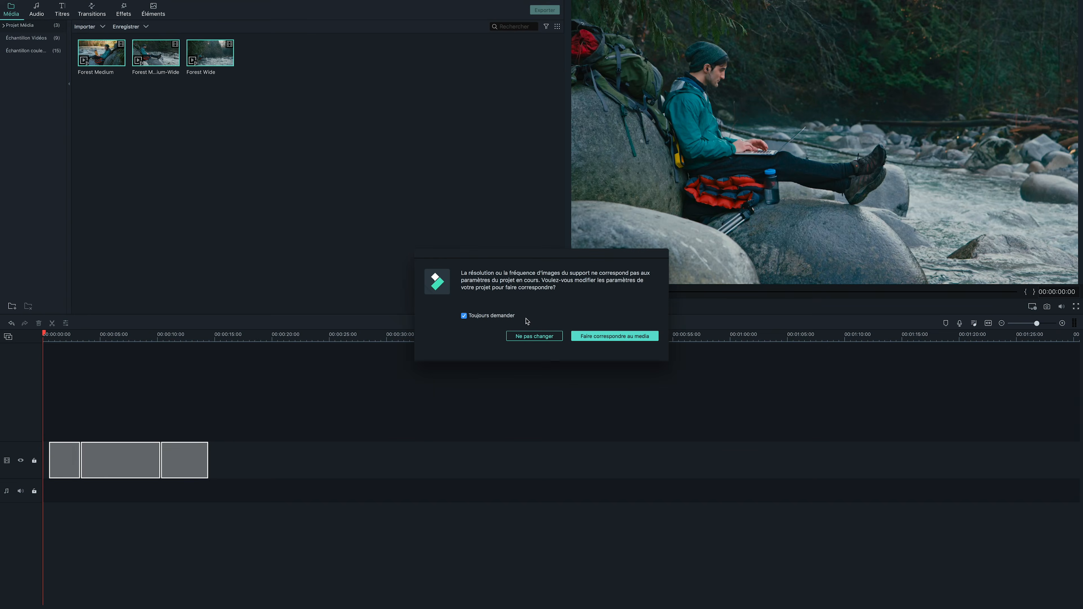
{"action": "left_click", "coordinate": [533, 336]}
{"action": "left_click", "coordinate": [79, 451]}
{"action": "left_click_drag", "start_coordinate": [79, 451], "coordinate": [80, 451]}
{"action": "left_click_drag", "start_coordinate": [225, 445], "coordinate": [150, 439]}
{"action": "left_click", "coordinate": [269, 334]}
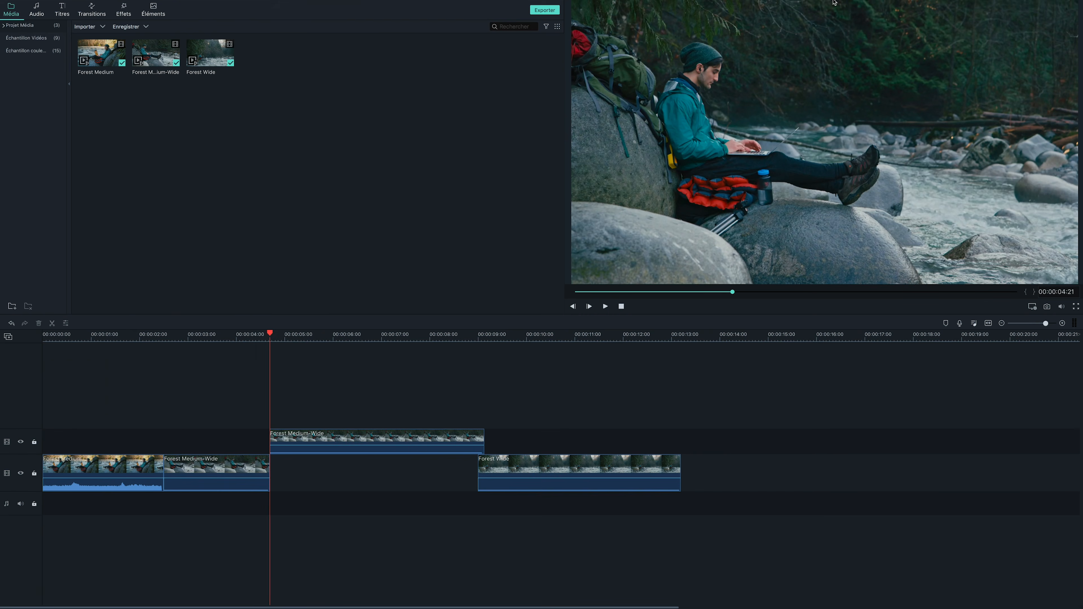
Step: Stop the screen recording and delete all Forest clips from the timeline
{"action": "left_click", "coordinate": [862, 4]}
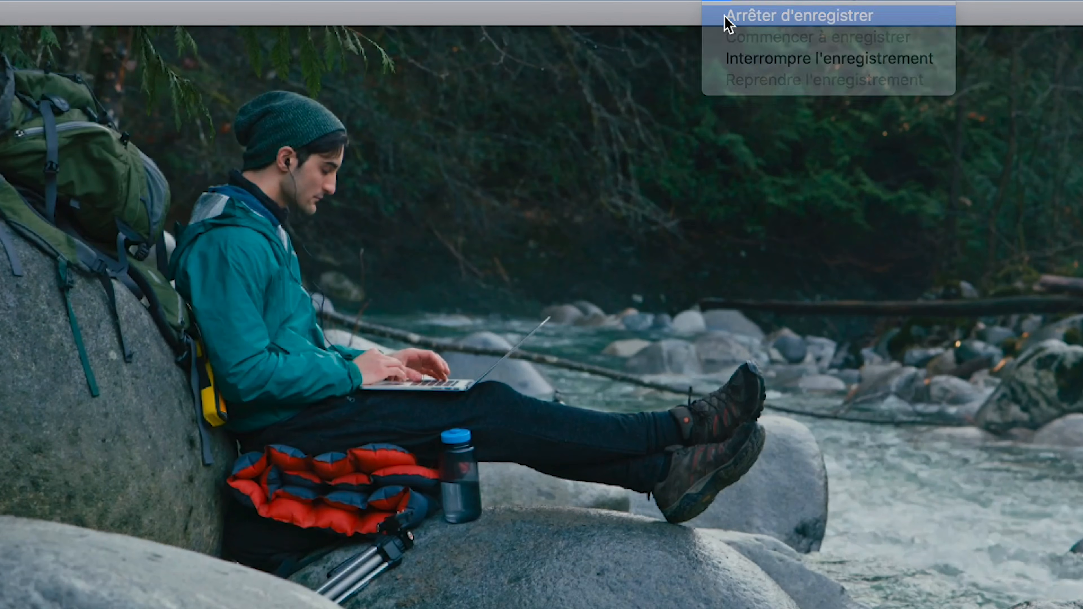
{"action": "left_click", "coordinate": [729, 18]}
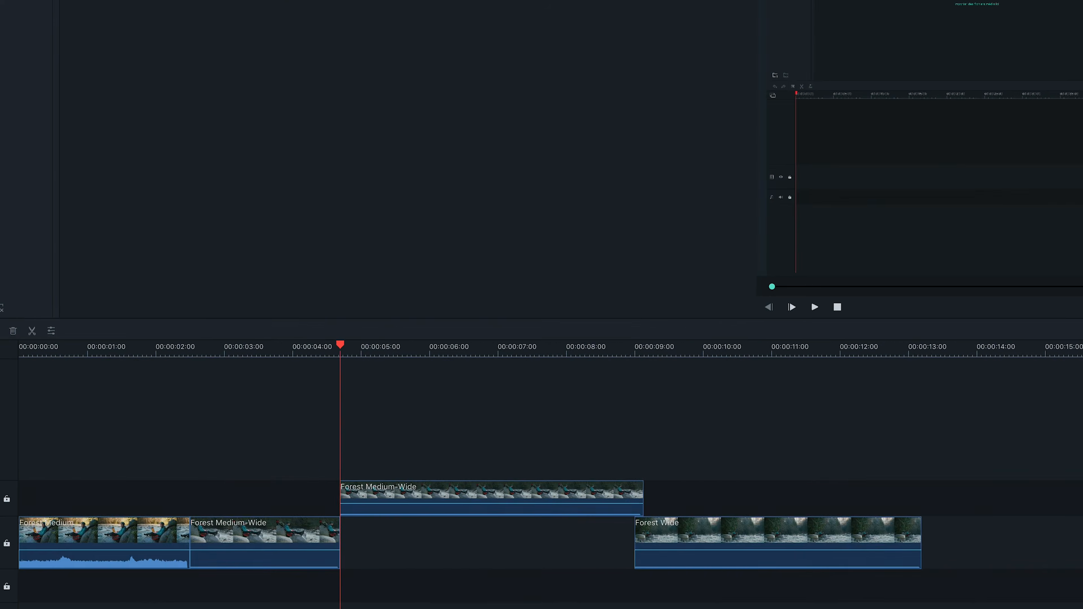
{"action": "left_click_drag", "start_coordinate": [582, 416], "coordinate": [0, 520]}
{"action": "key", "text": "XF86AudioRaiseVolume"}
{"action": "key", "text": "Delete"}
Step: Place the new screencast at the start of the main video track and scrub through it to about 00:00:29:28
{"action": "left_click_drag", "start_coordinate": [264, 60], "coordinate": [169, 342]}
{"action": "left_click_drag", "start_coordinate": [35, 480], "coordinate": [36, 480]}
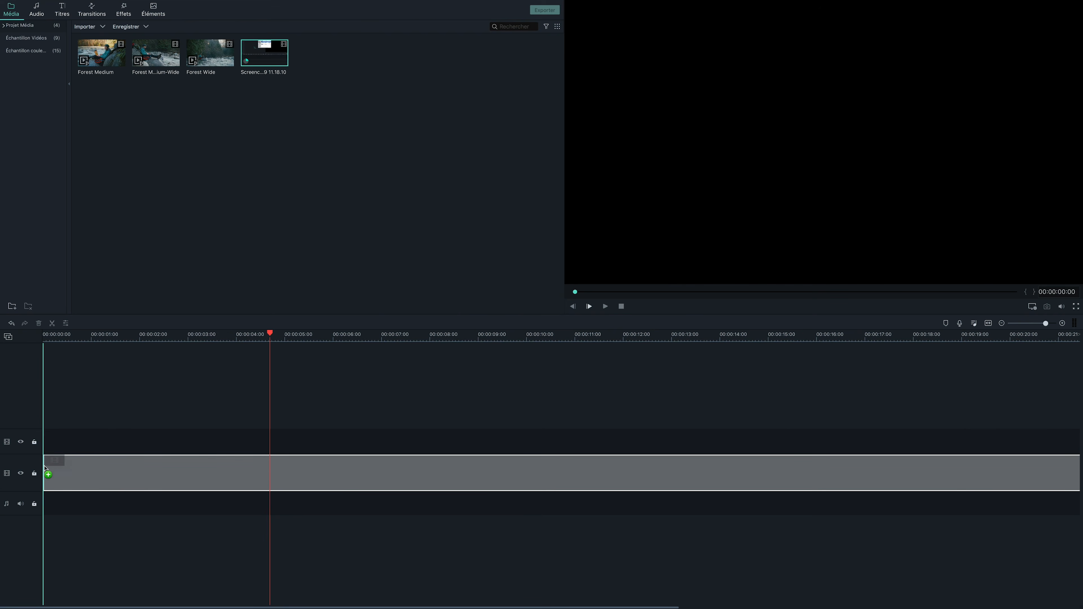
{"action": "left_click", "coordinate": [532, 336]}
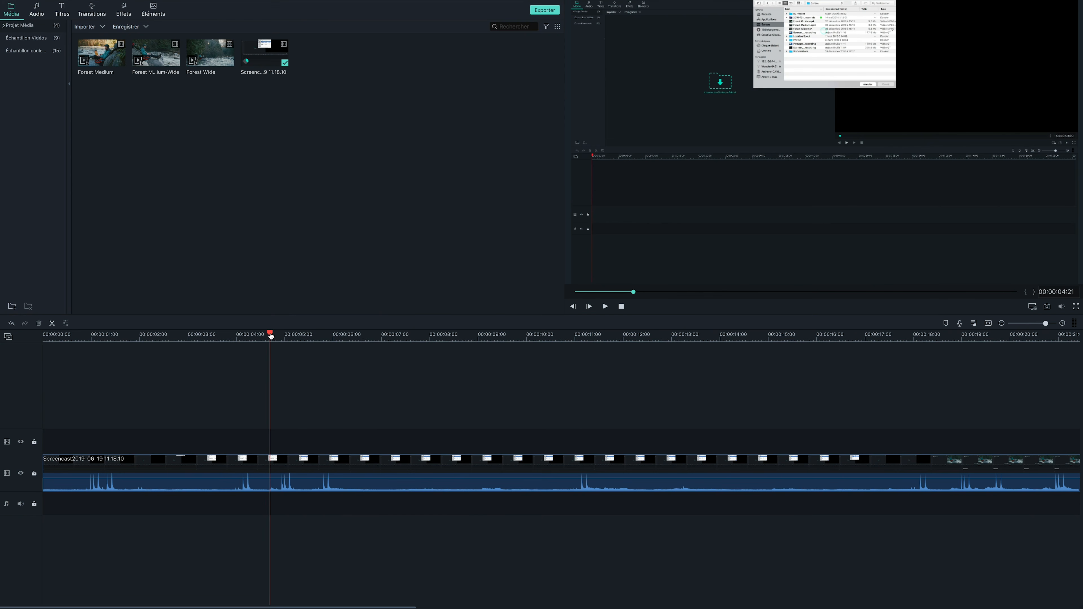
{"action": "left_click_drag", "start_coordinate": [271, 335], "coordinate": [425, 340]}
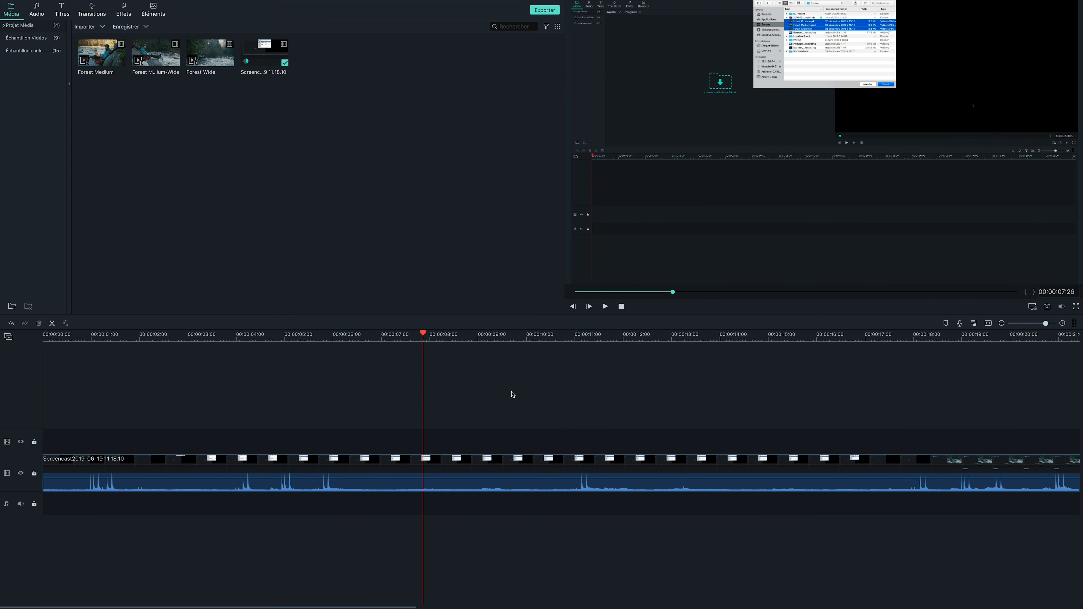
{"action": "left_click", "coordinate": [730, 335]}
{"action": "scroll", "coordinate": [731, 335], "scroll_direction": "down", "scroll_amount": 5}
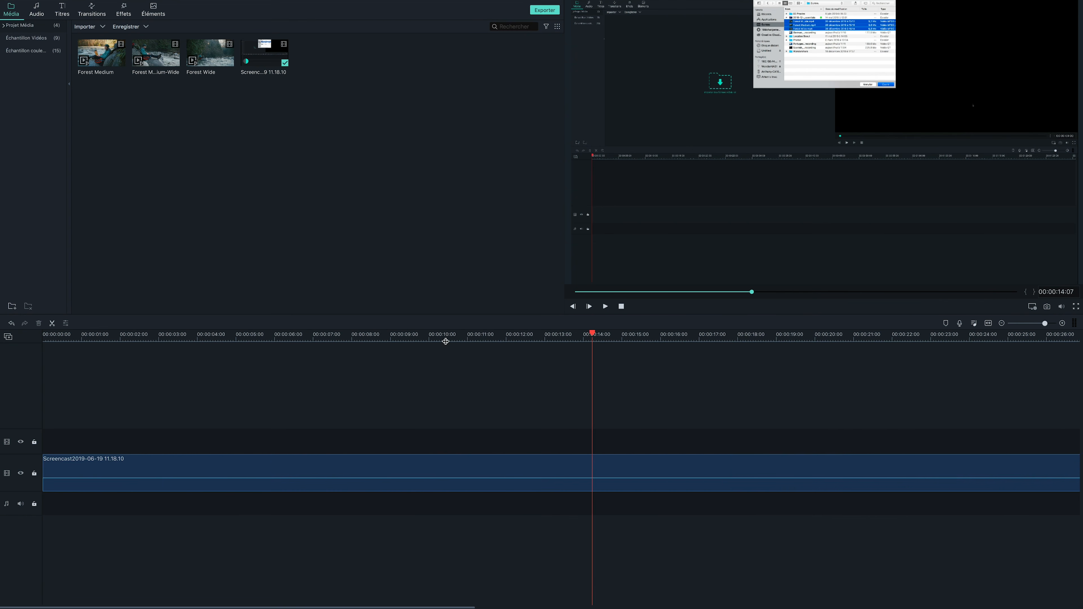
{"action": "left_click_drag", "start_coordinate": [277, 336], "coordinate": [530, 341]}
Step: Trim about 14 seconds off the screencast's beginning, move it back to the timeline start, and shorten its end to about 21 seconds
{"action": "mouse_move", "coordinate": [225, 2]}
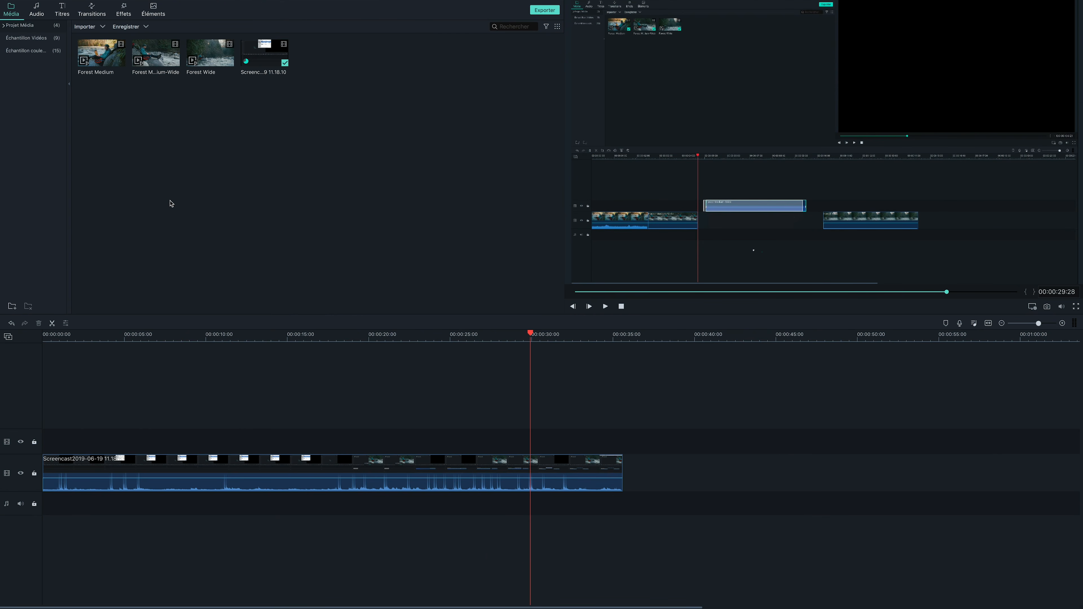
{"action": "double_click", "coordinate": [272, 63]}
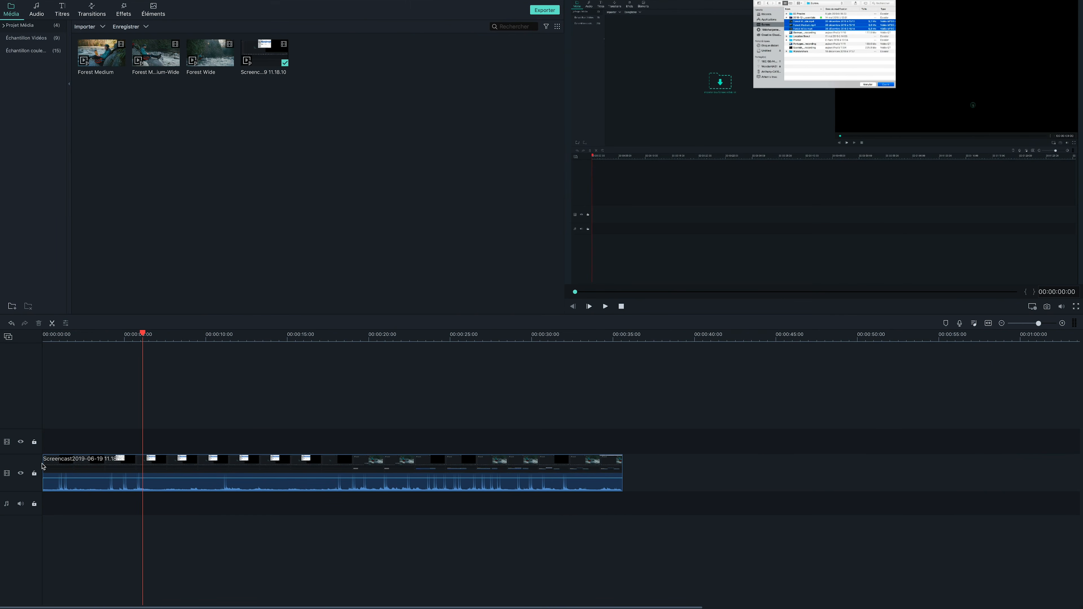
{"action": "left_click_drag", "start_coordinate": [43, 466], "coordinate": [267, 464]}
{"action": "left_click_drag", "start_coordinate": [340, 459], "coordinate": [107, 459]}
{"action": "left_click_drag", "start_coordinate": [397, 464], "coordinate": [385, 464]}
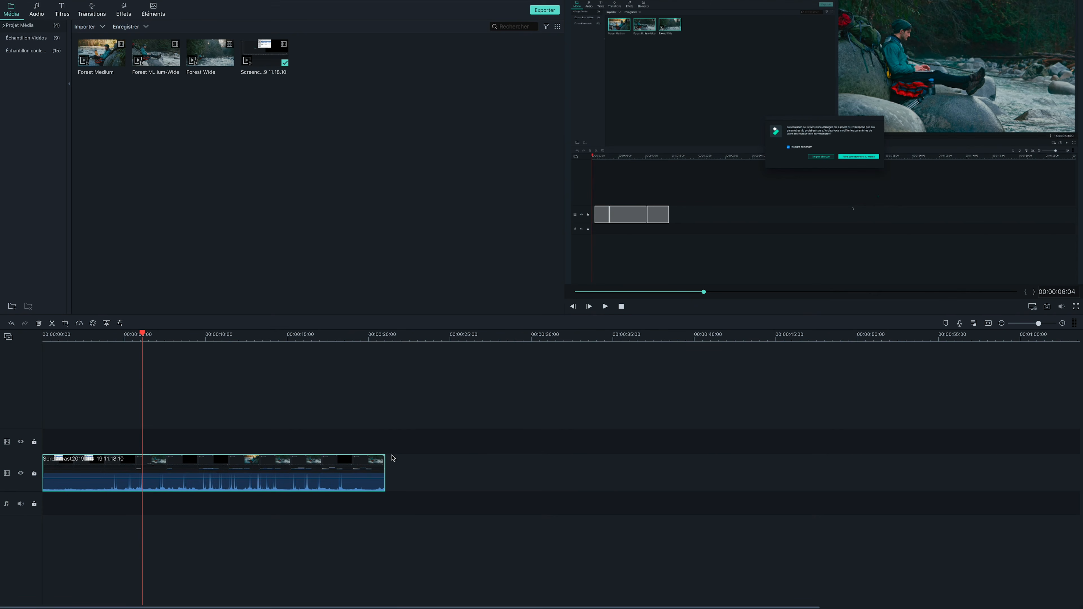
Step: Scrub through the trimmed screencast to about 00:00:09:08
{"action": "right_click", "coordinate": [221, 116]}
{"action": "left_click", "coordinate": [191, 335]}
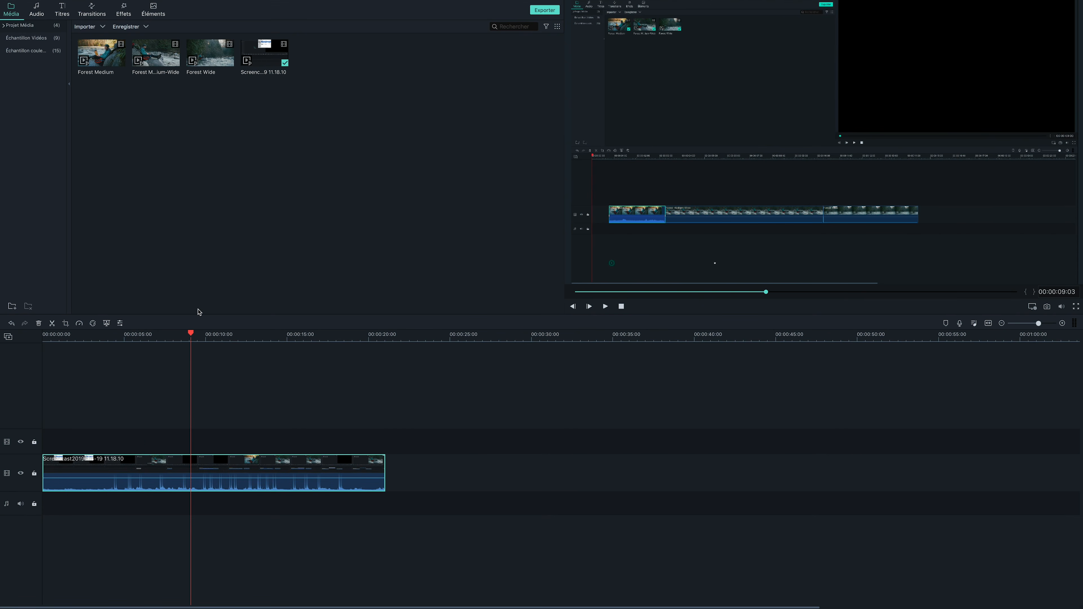
{"action": "left_click_drag", "start_coordinate": [188, 334], "coordinate": [166, 335]}
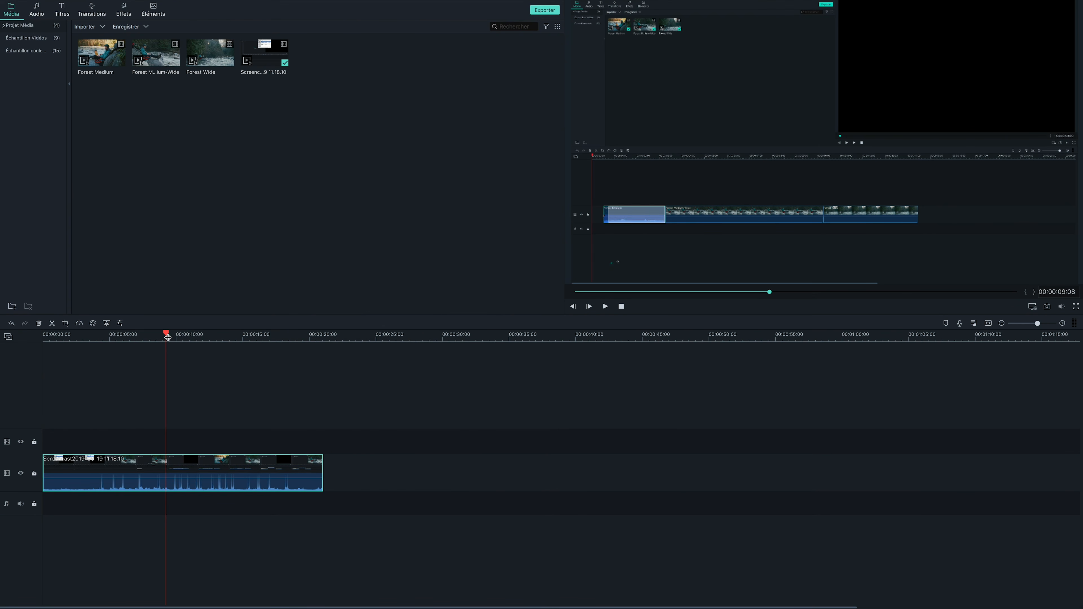
Step: Reopen the Mac screen recorder and enable simultaneous recording from the camera
{"action": "mouse_move", "coordinate": [64, 3]}
{"action": "left_click", "coordinate": [102, 4]}
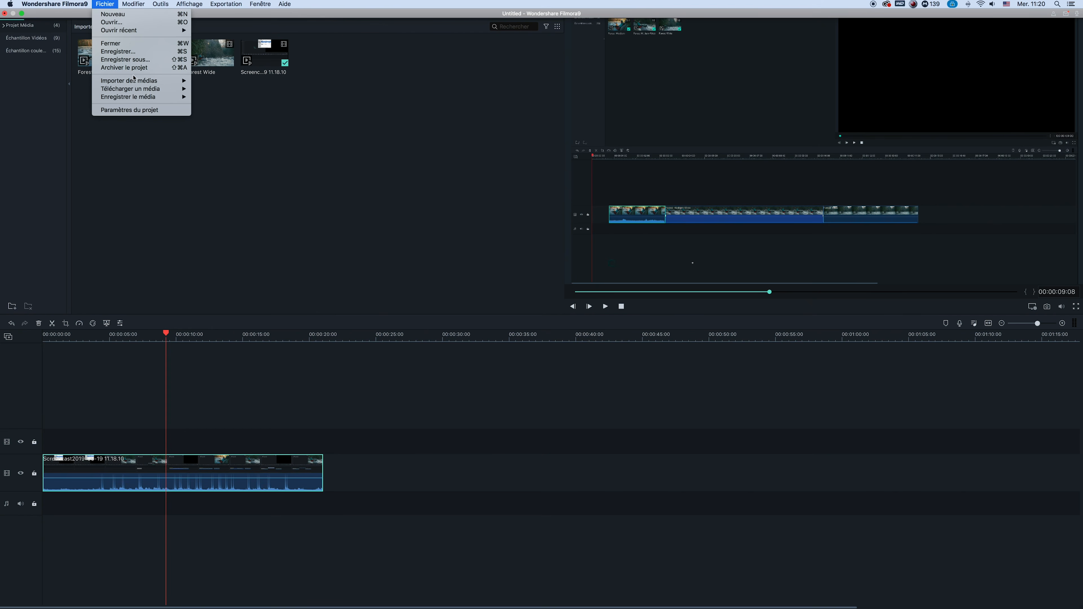
{"action": "mouse_move", "coordinate": [170, 96]}
{"action": "left_click", "coordinate": [255, 114]}
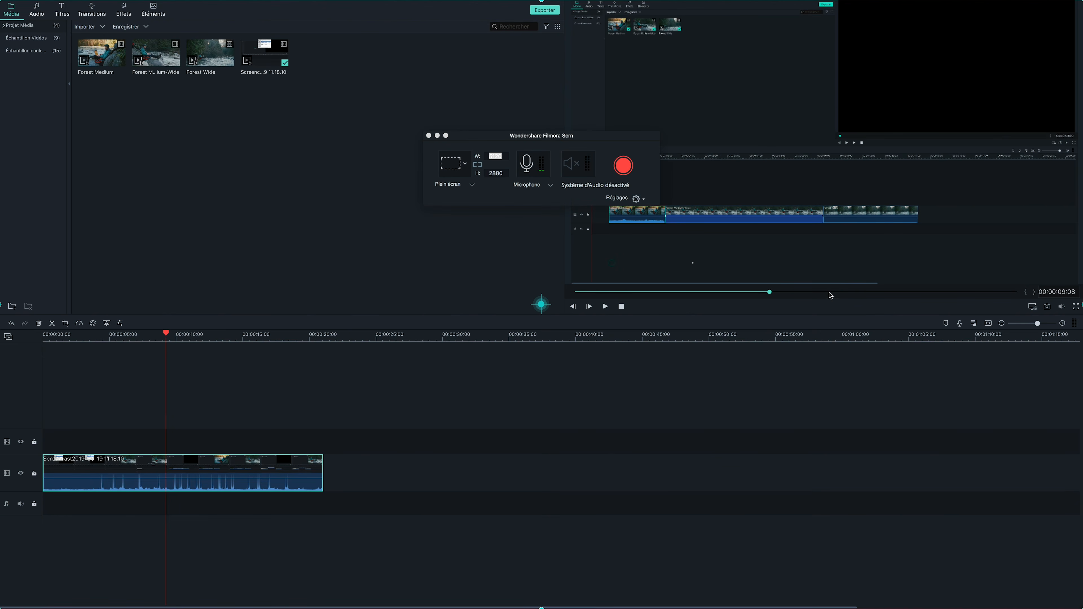
{"action": "left_click", "coordinate": [635, 198]}
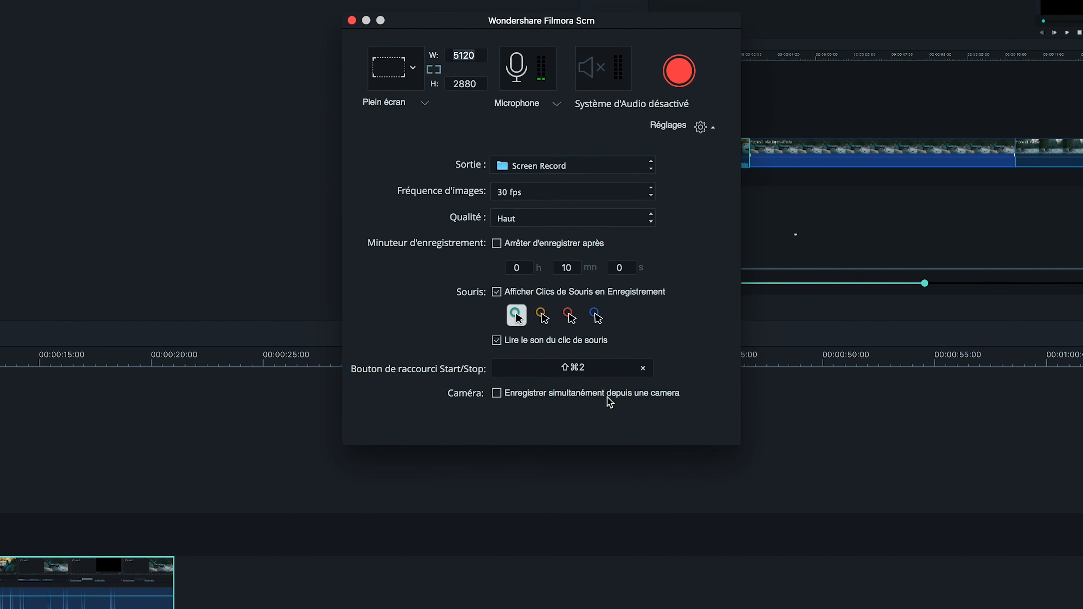
{"action": "left_click", "coordinate": [610, 396]}
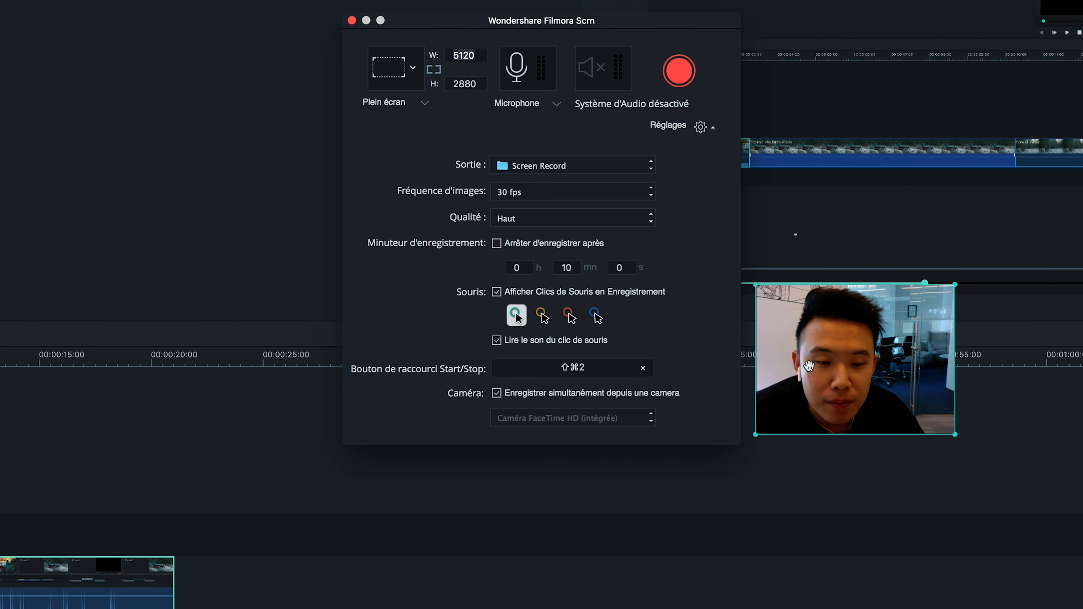
Step: Record the screen with the camera picture repositioned over the empty timeline area, and stop the recording
{"action": "left_click", "coordinate": [679, 71]}
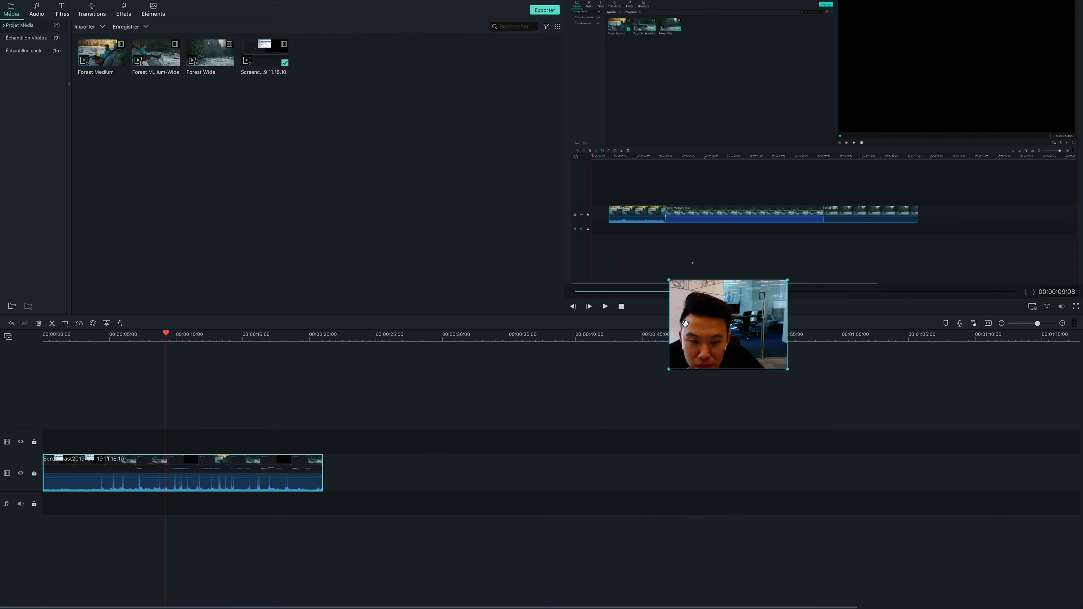
{"action": "left_click_drag", "start_coordinate": [683, 322], "coordinate": [851, 504]}
{"action": "left_click_drag", "start_coordinate": [835, 456], "coordinate": [694, 438]}
{"action": "left_click_drag", "start_coordinate": [798, 470], "coordinate": [883, 498]}
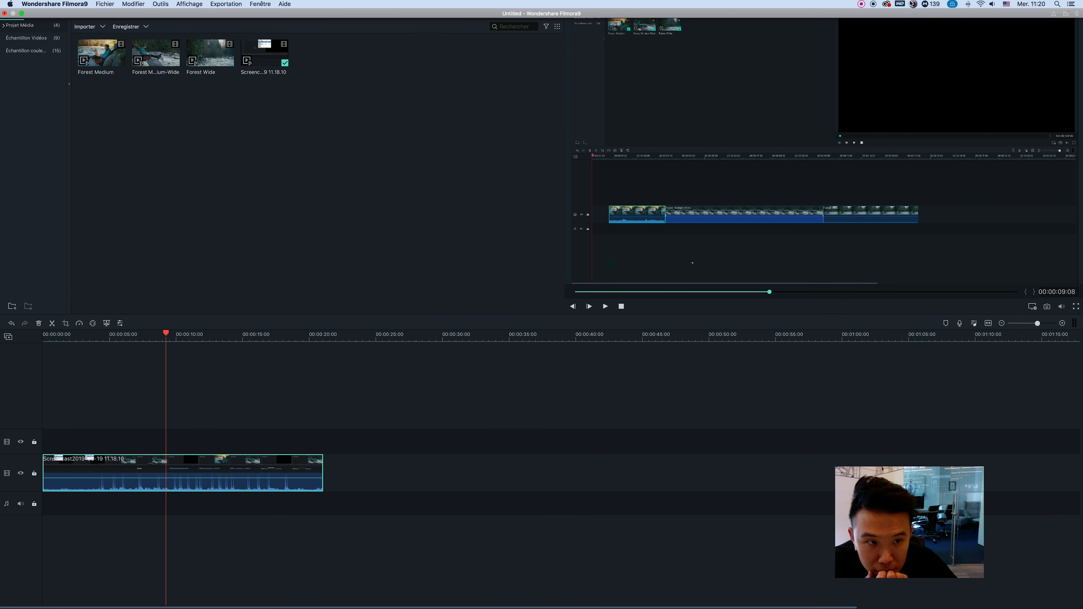
{"action": "left_click", "coordinate": [861, 3]}
{"action": "left_click", "coordinate": [862, 20]}
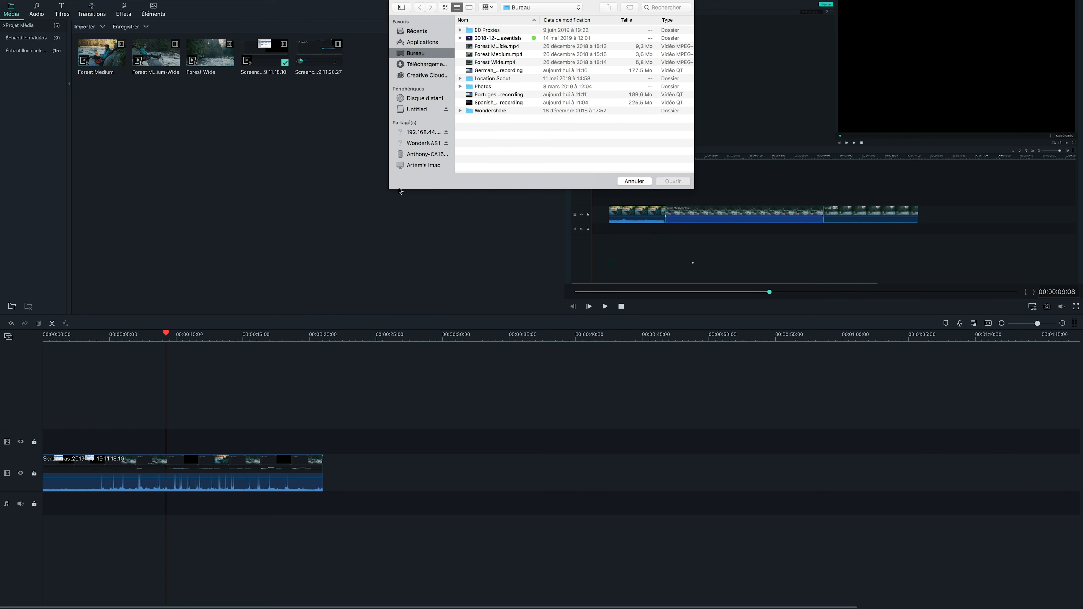
Step: Import the C0003 video from the Downloads folder and place it at the start of the track above the screencast
{"action": "left_click", "coordinate": [444, 62]}
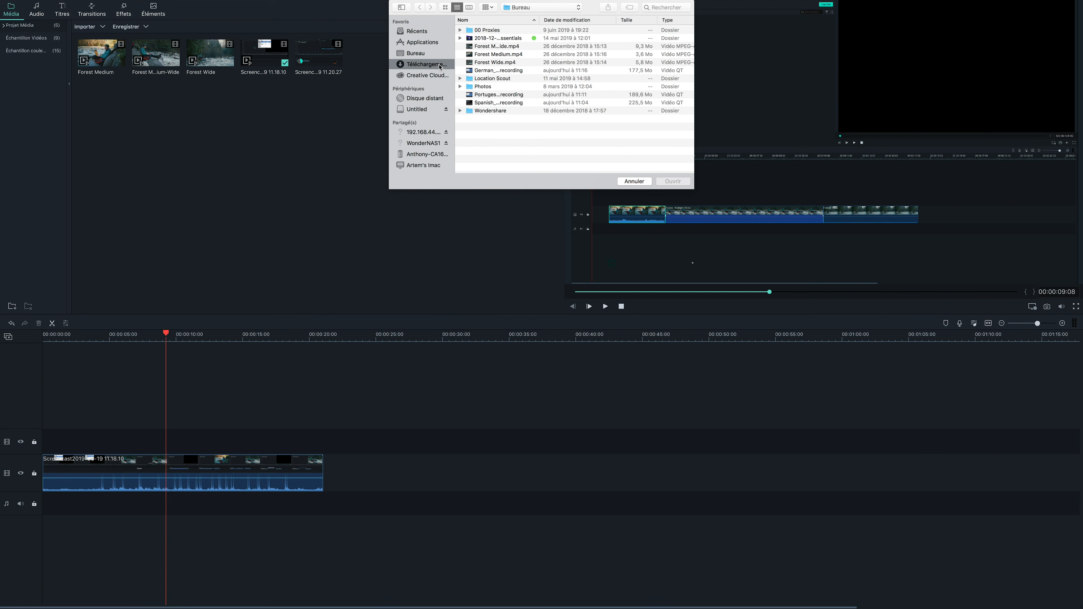
{"action": "double_click", "coordinate": [485, 55]}
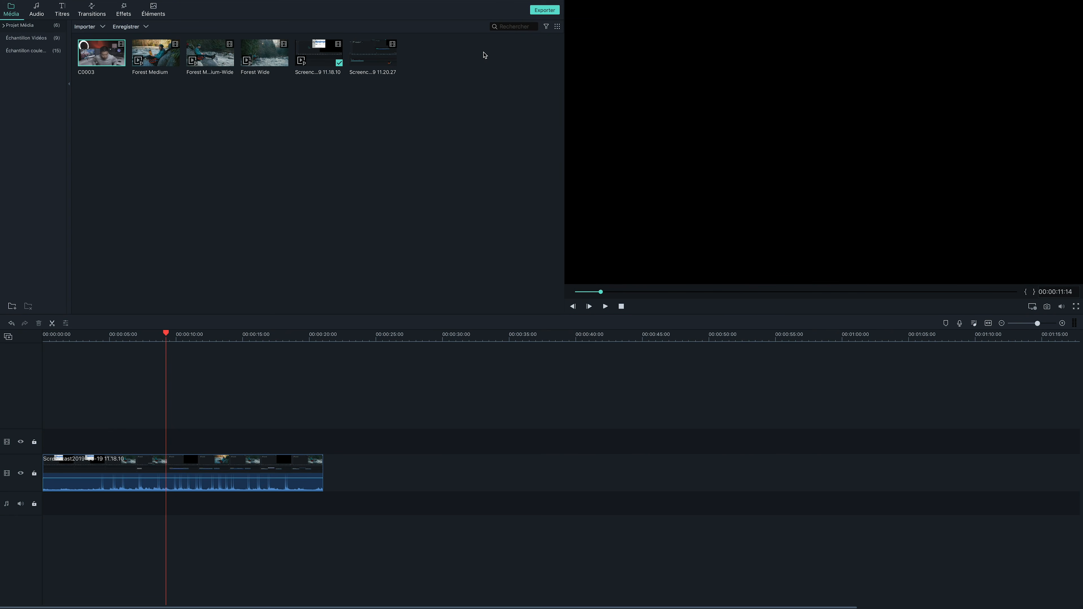
{"action": "left_click_drag", "start_coordinate": [98, 53], "coordinate": [54, 432]}
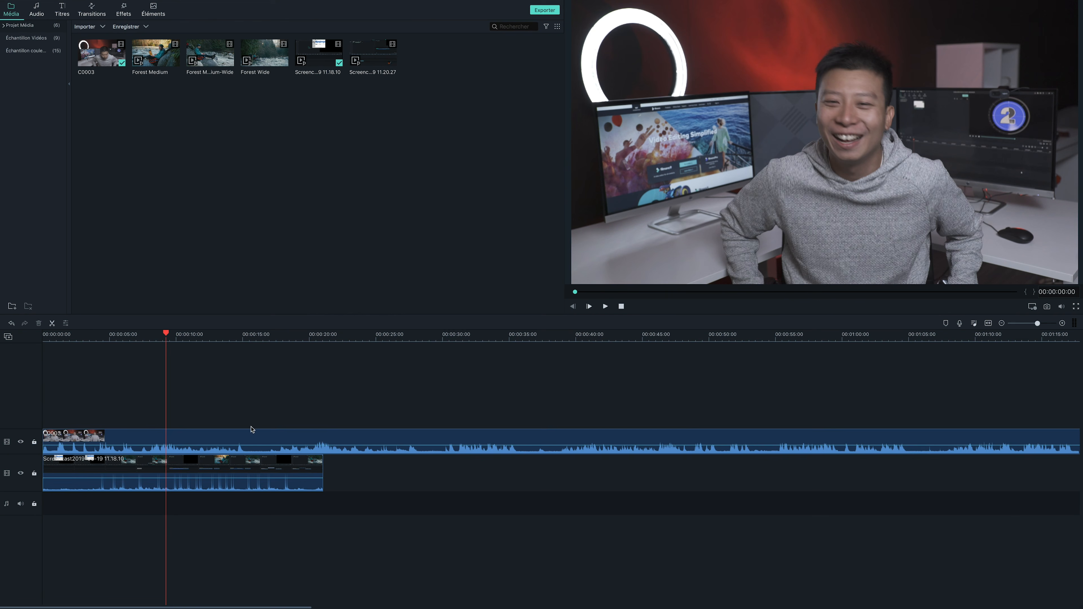
Step: Scale the C0003 clip to 24.2% and position it at X 652.8, Y -367.2 as a picture-in-picture
{"action": "left_click", "coordinate": [246, 433]}
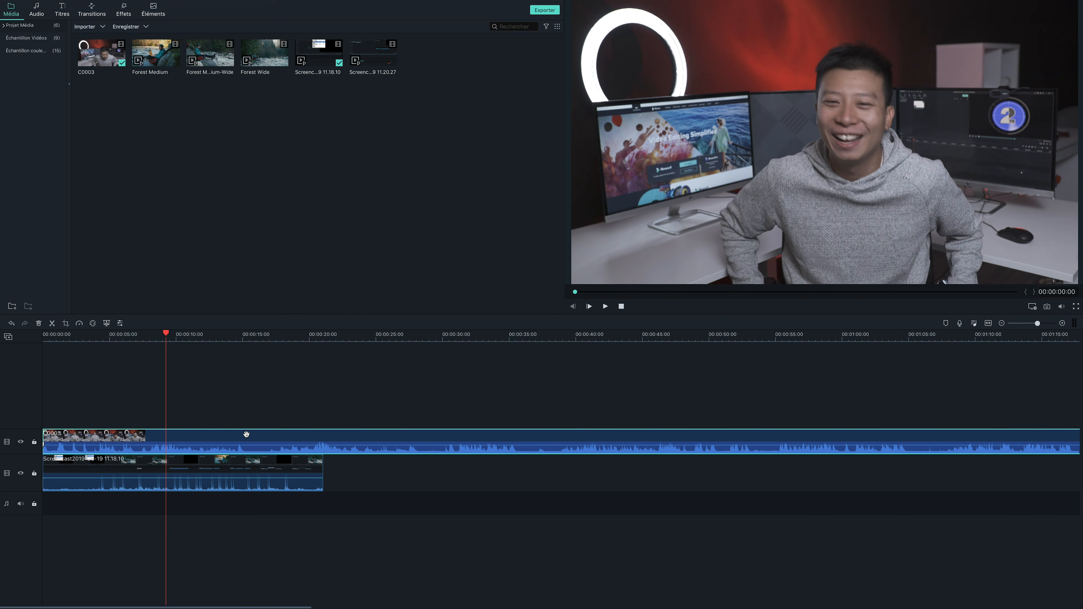
{"action": "double_click", "coordinate": [246, 433]}
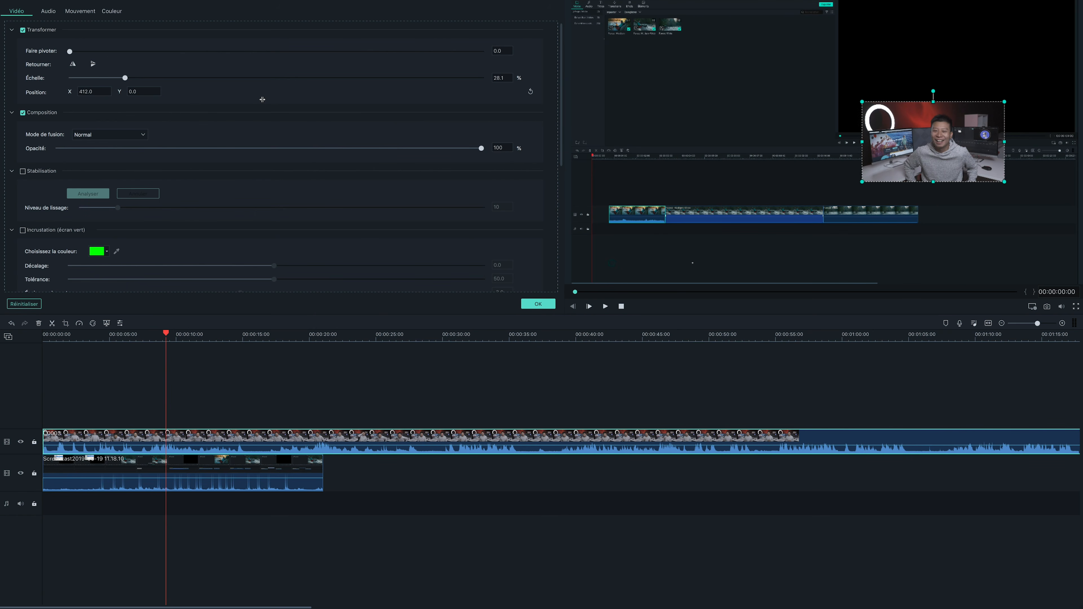
{"action": "left_click_drag", "start_coordinate": [262, 100], "coordinate": [332, 101]}
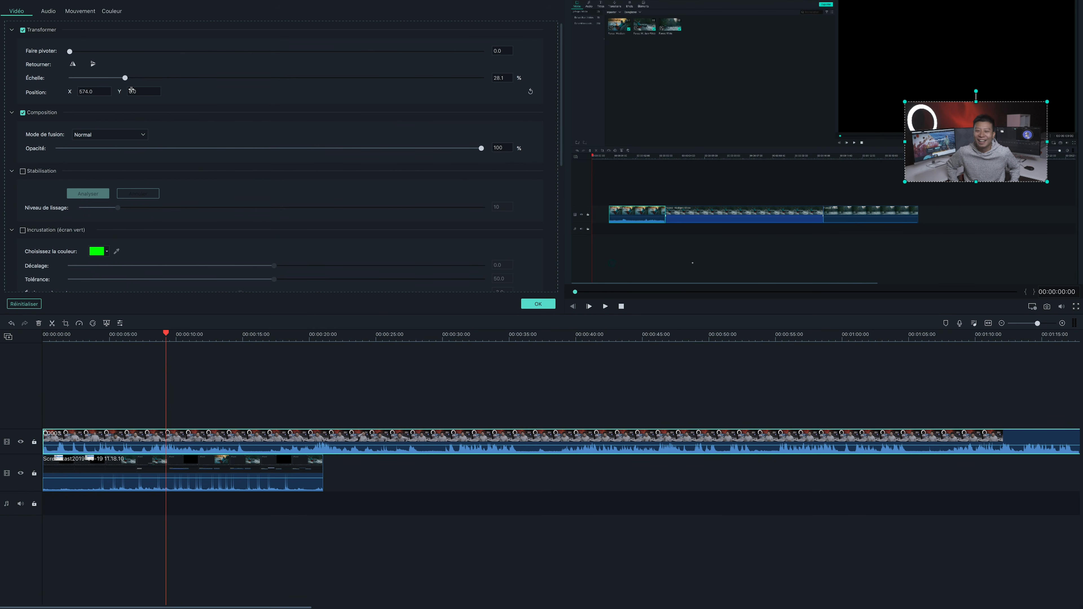
{"action": "left_click_drag", "start_coordinate": [131, 90], "coordinate": [0, 101]}
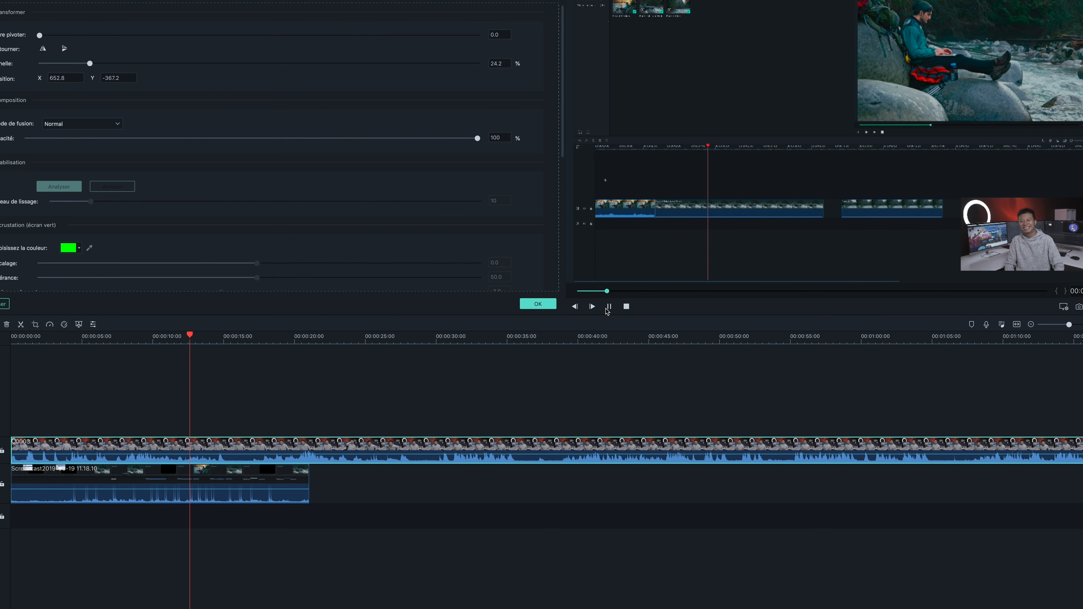
Step: Play back the picture-in-picture composition and pause it at 00:00:14:23
{"action": "left_click", "coordinate": [606, 308]}
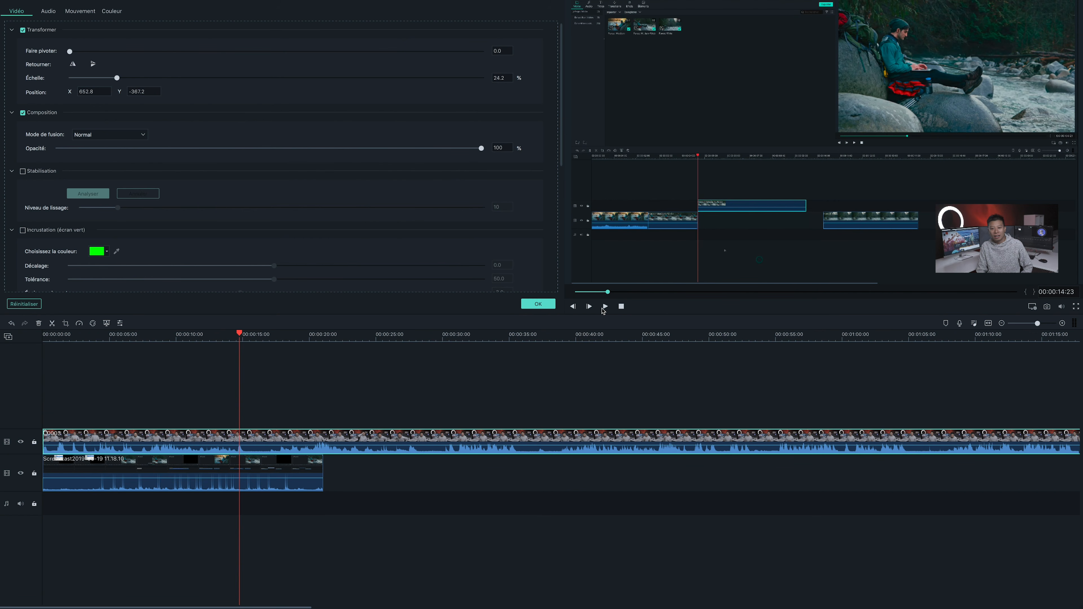
{"action": "left_click", "coordinate": [605, 306]}
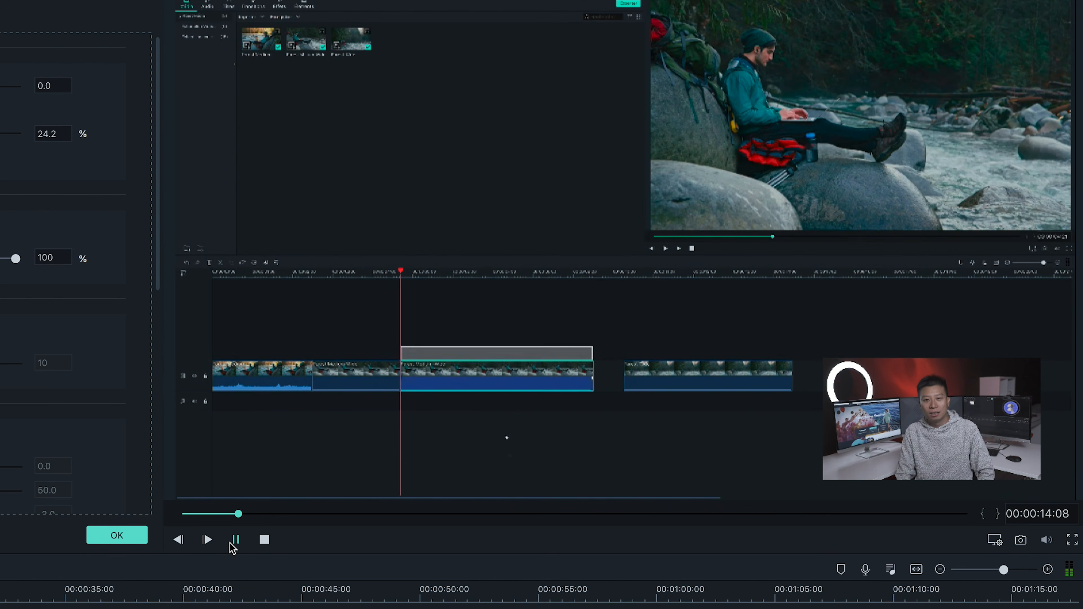
{"action": "left_click", "coordinate": [232, 545]}
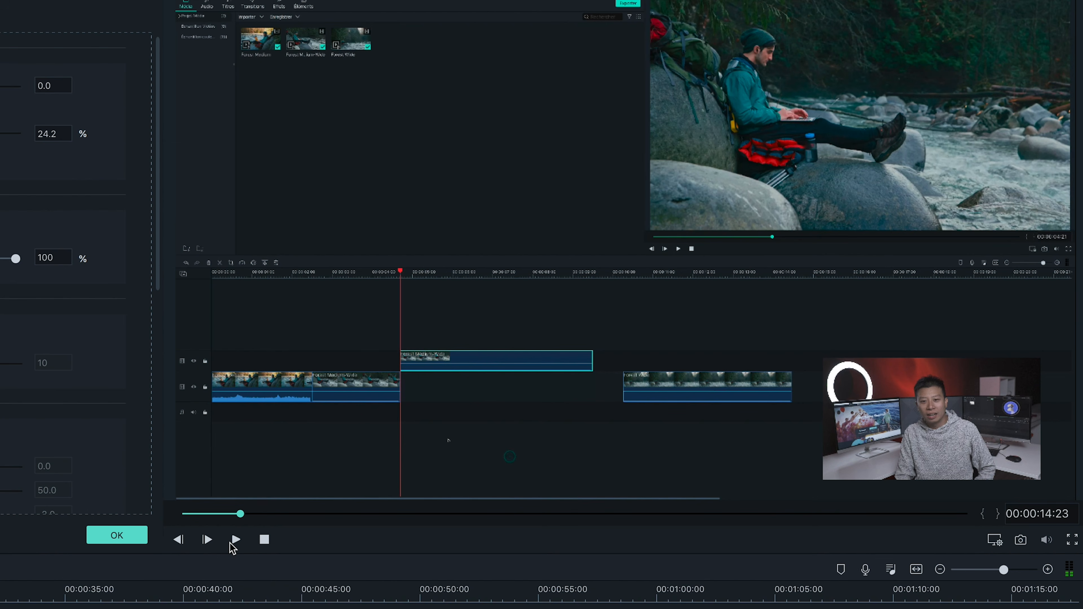